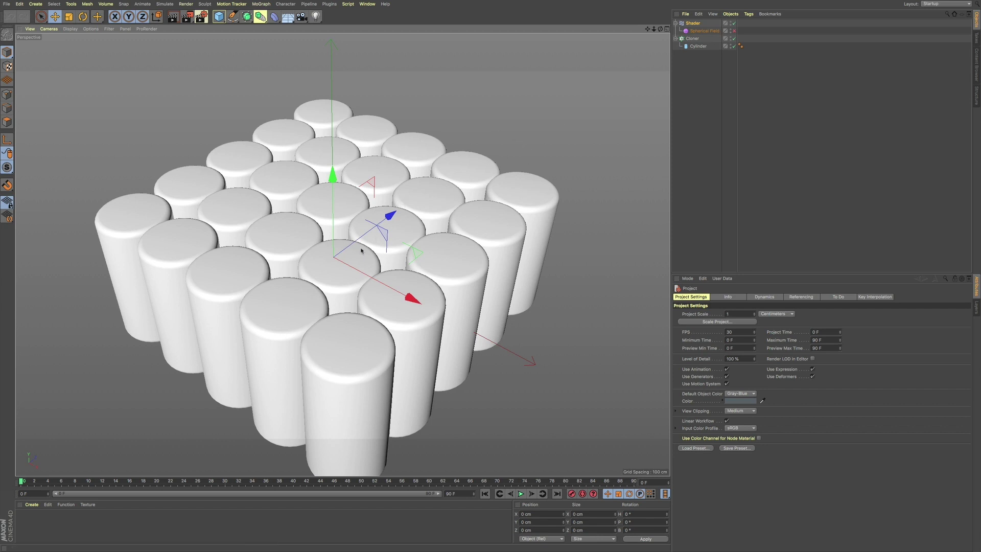
Enable the Spherical Field in the Object Manager so the central cylinders rise.
{"action": "left_click", "coordinate": [735, 31]}
Turn the Spherical Field on and confirm the Cloner's Effectors list holds the Shader at 100%.
{"action": "left_click", "coordinate": [734, 32]}
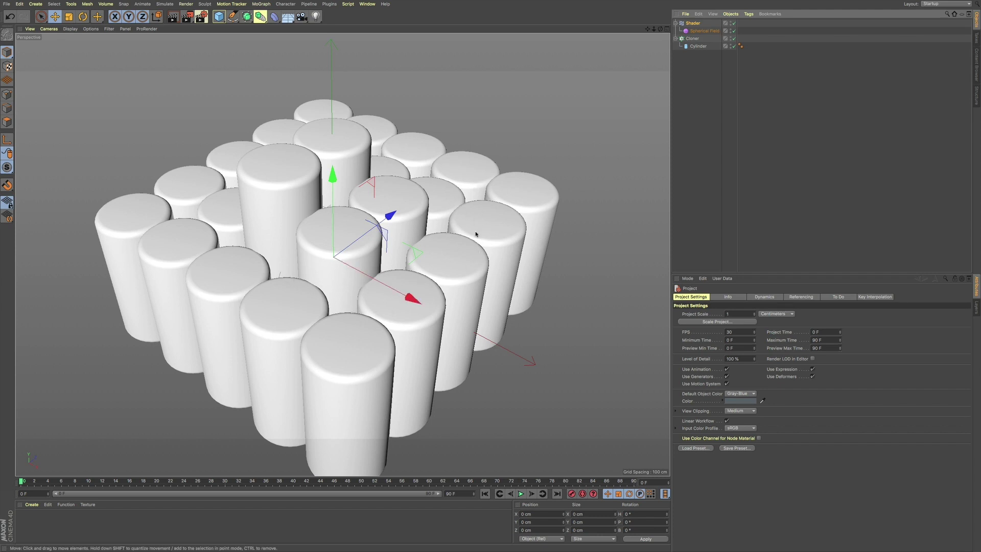
{"action": "left_click", "coordinate": [701, 24]}
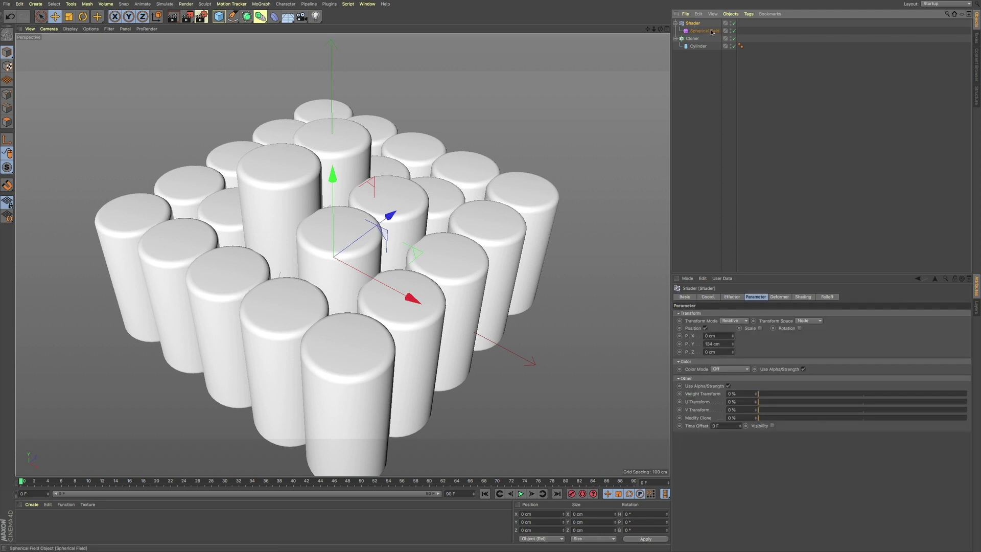
{"action": "left_click", "coordinate": [707, 32]}
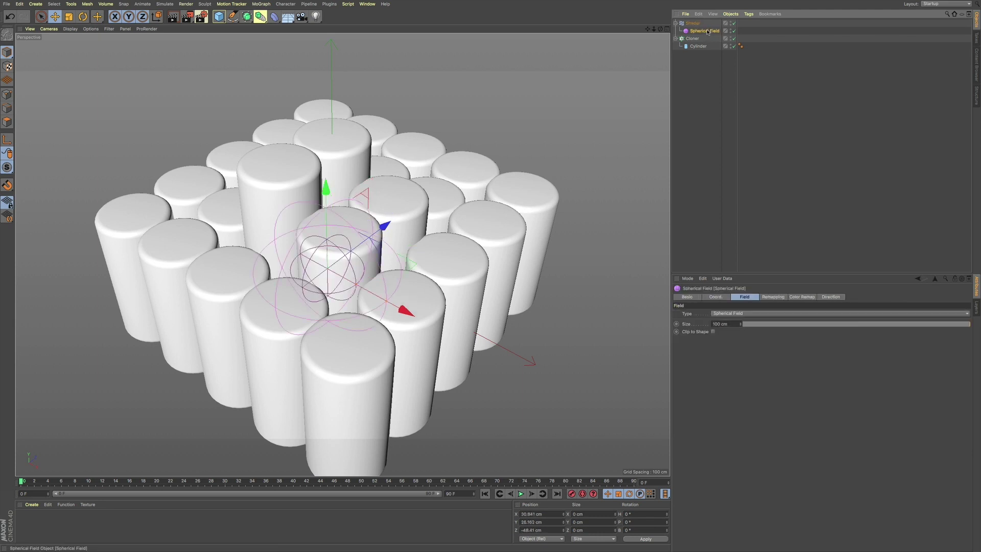
{"action": "left_click", "coordinate": [694, 23]}
{"action": "left_click", "coordinate": [695, 39]}
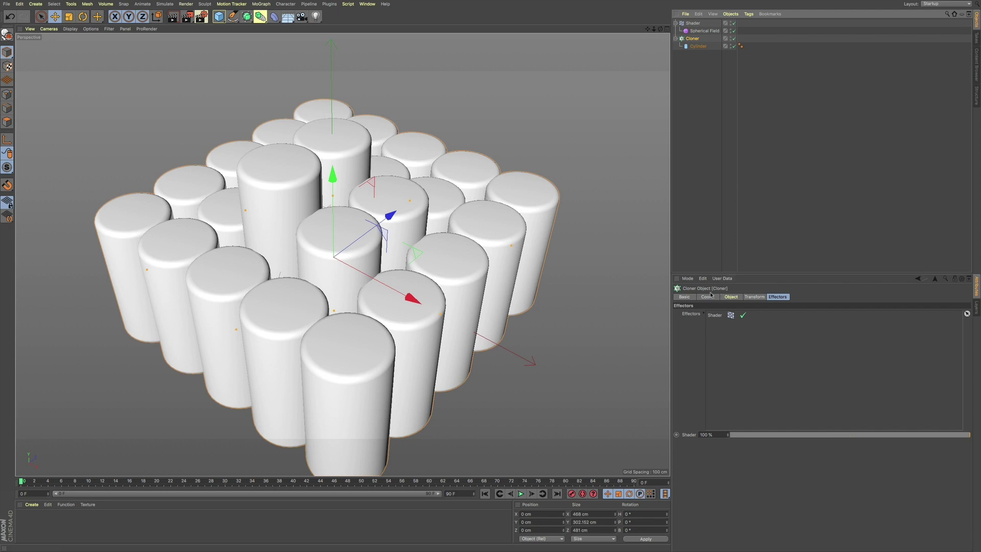
{"action": "left_click", "coordinate": [730, 297]}
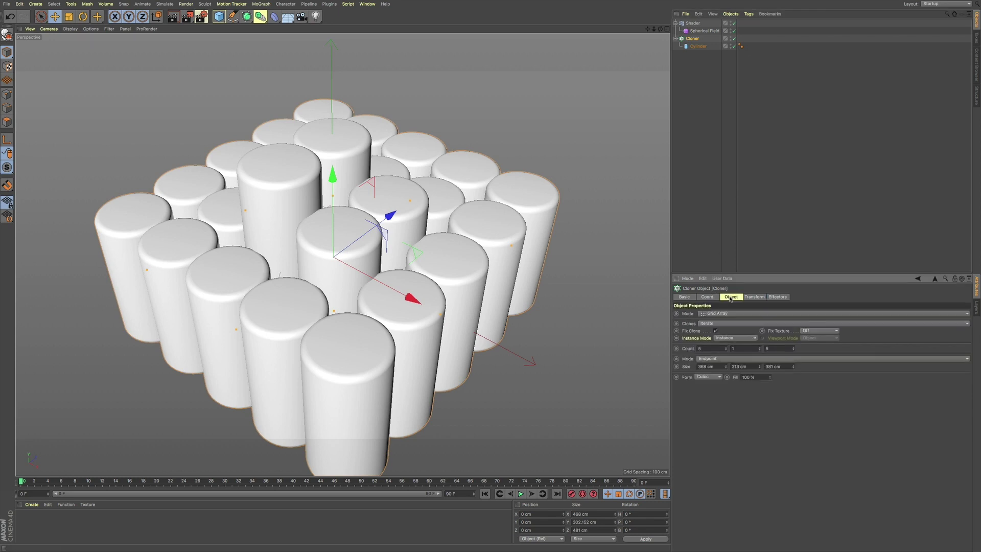
Keep Count X at 5 and set the Cloner grid size to 384 cm in X and 388 cm in Z.
{"action": "left_click", "coordinate": [726, 347]}
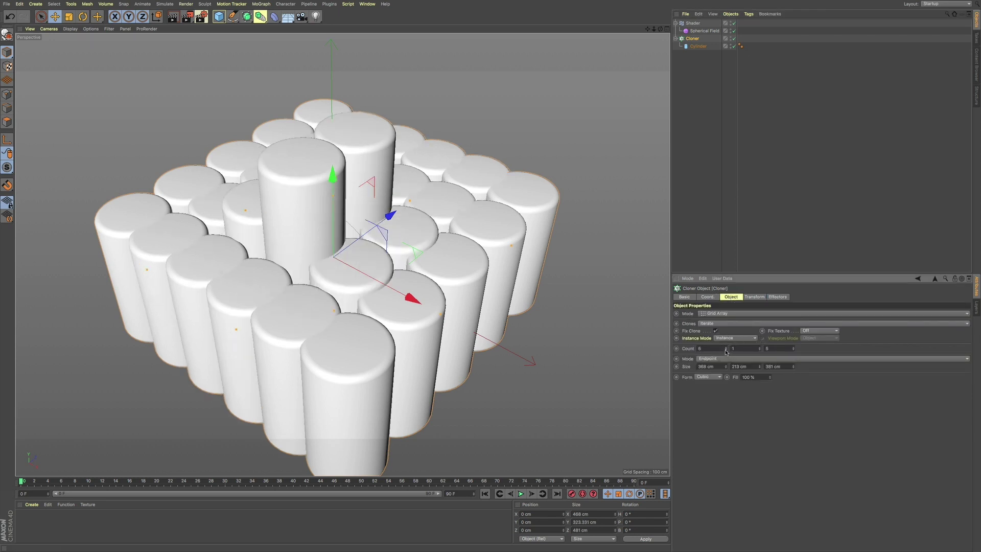
{"action": "left_click", "coordinate": [726, 350]}
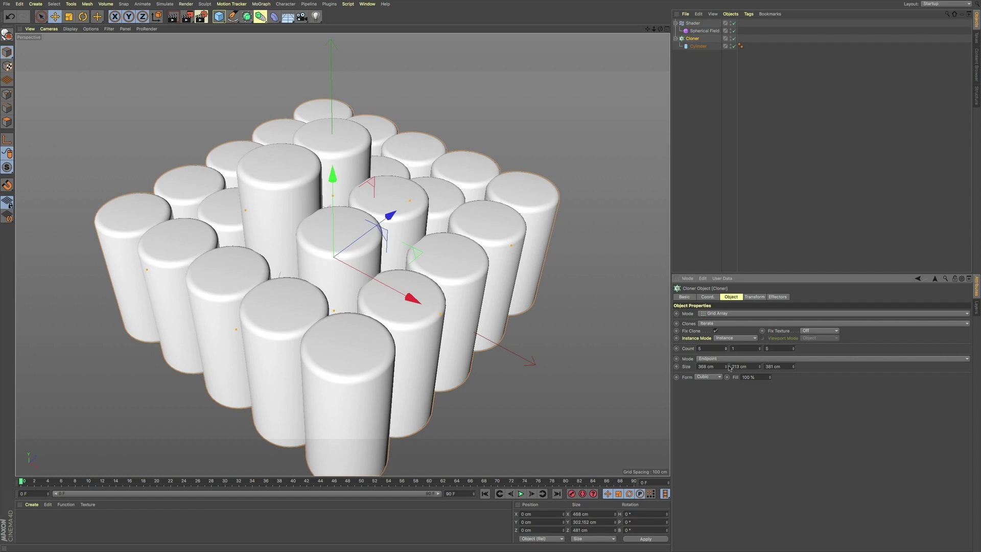
{"action": "left_click_drag", "start_coordinate": [726, 366], "coordinate": [728, 361]}
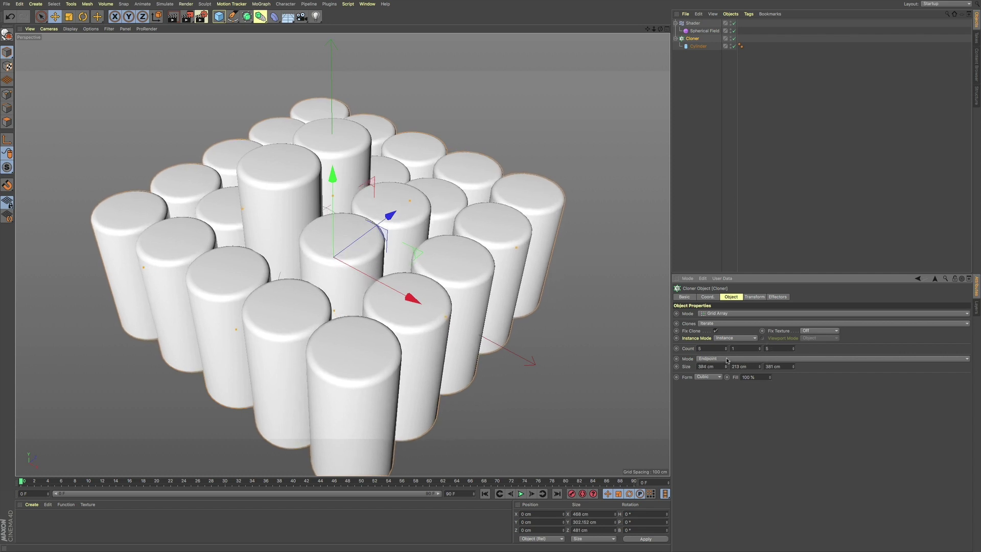
{"action": "left_click_drag", "start_coordinate": [793, 366], "coordinate": [794, 363]}
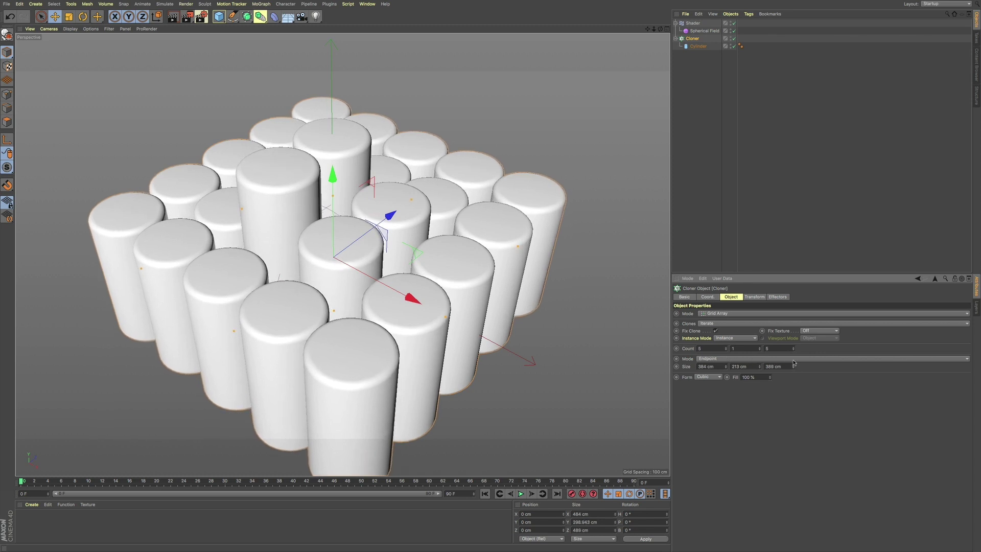
{"action": "left_click", "coordinate": [695, 23]}
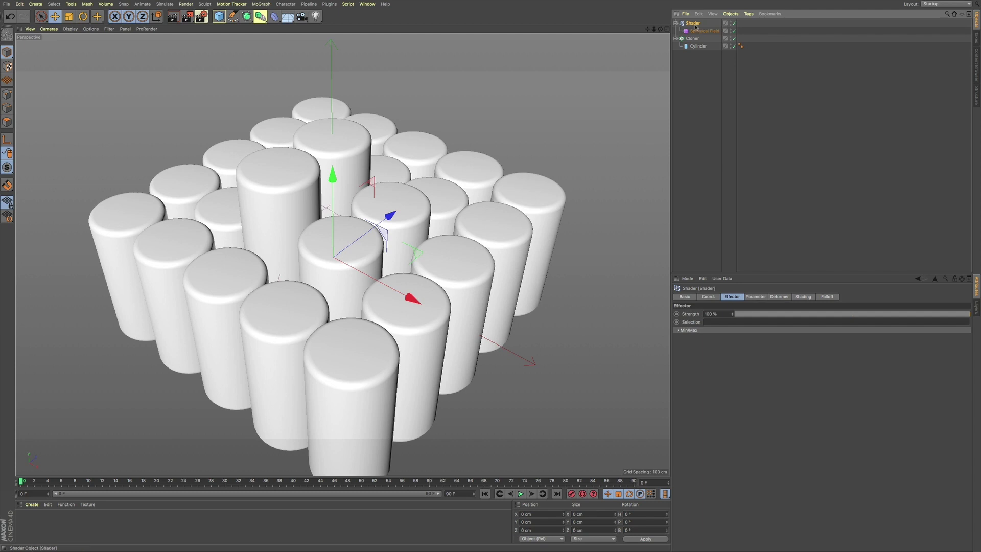
Display the Shader's Falloff tab with its Spherical Field layer, browsing the field types without adding any.
{"action": "left_click", "coordinate": [828, 297]}
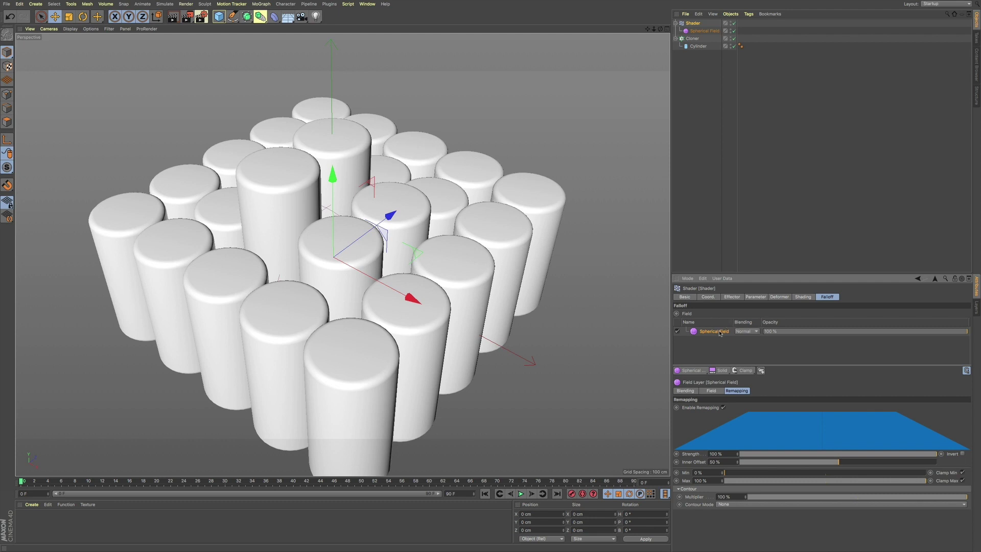
{"action": "left_click", "coordinate": [703, 372]}
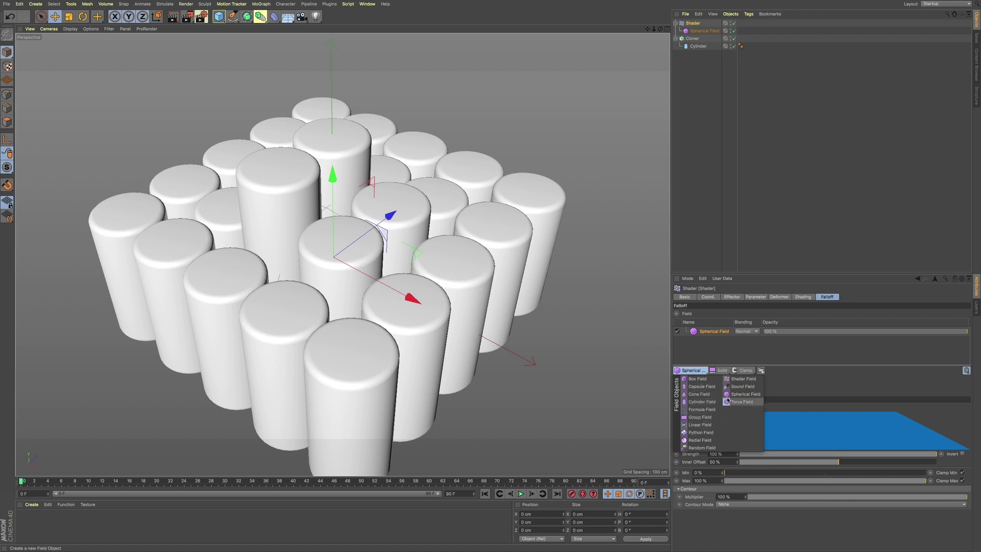
{"action": "left_click", "coordinate": [718, 348]}
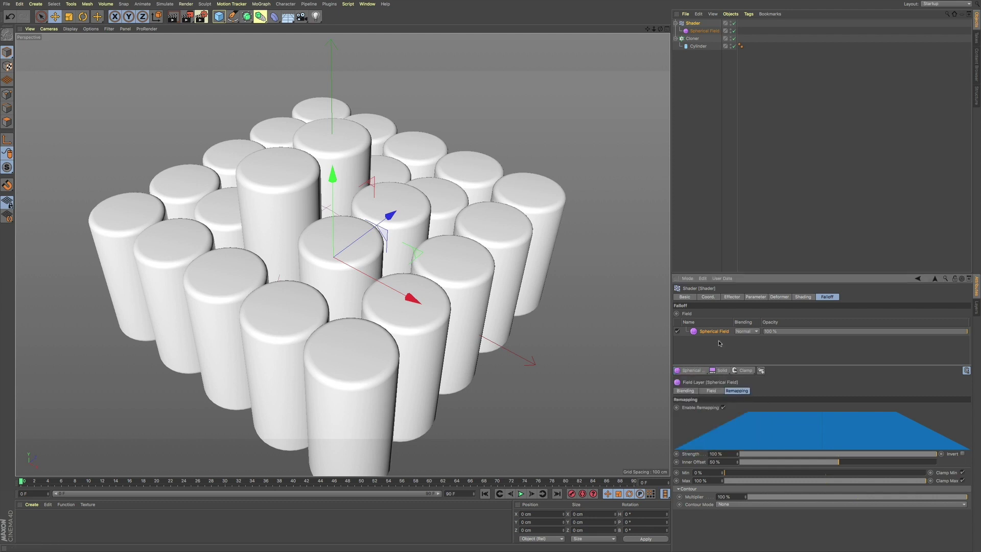
Inspect the Spherical Field layer's Blending, Field and Remapping settings.
{"action": "left_click", "coordinate": [699, 31]}
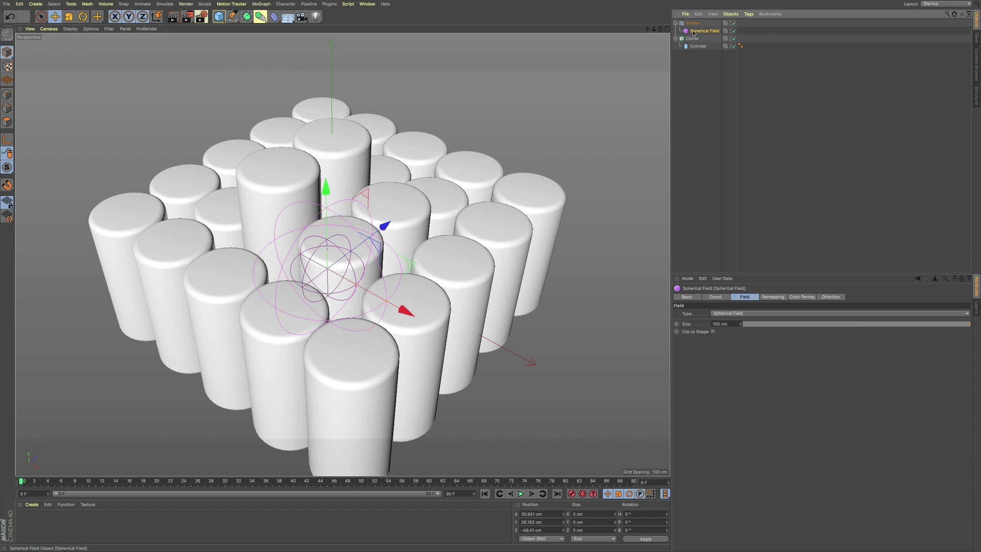
{"action": "left_click", "coordinate": [696, 24]}
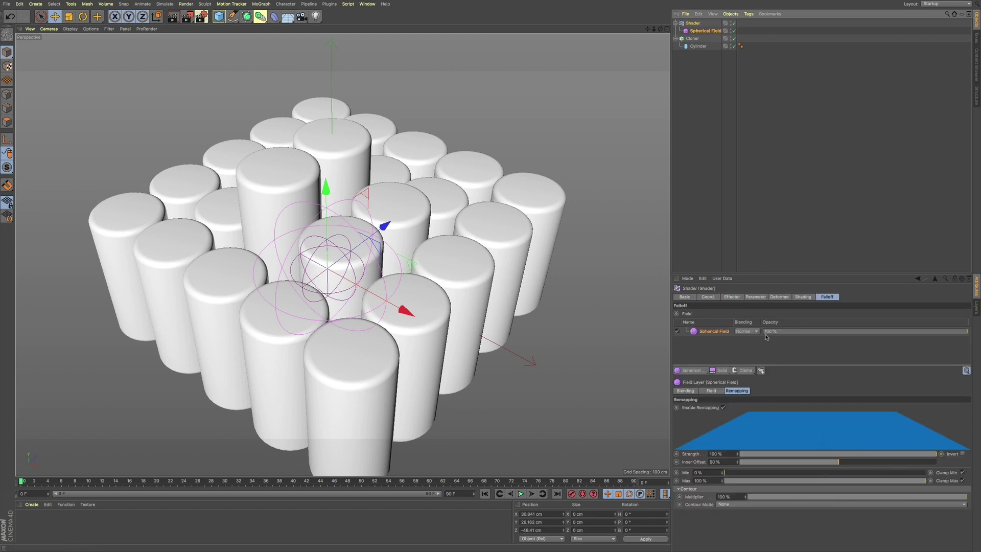
{"action": "left_click", "coordinate": [691, 392]}
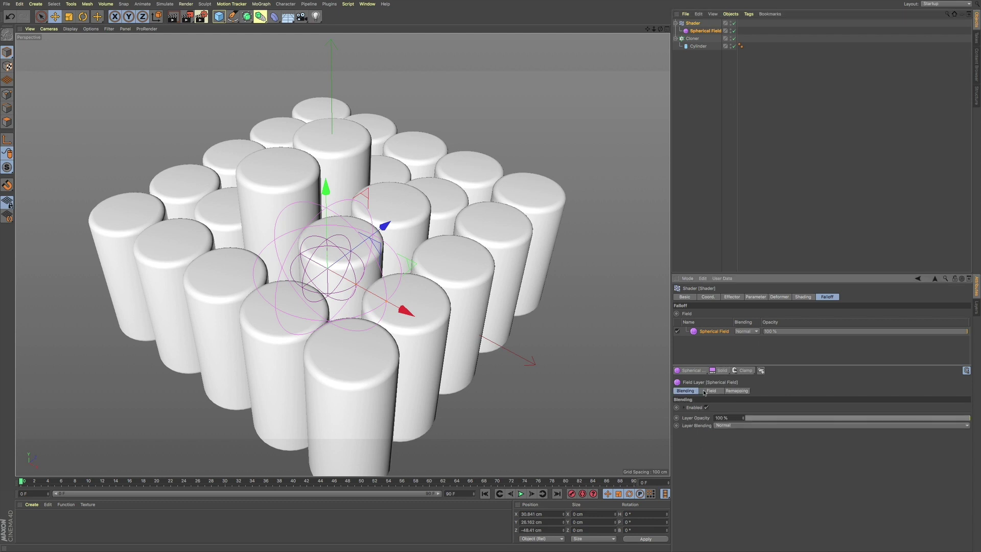
{"action": "left_click", "coordinate": [714, 391]}
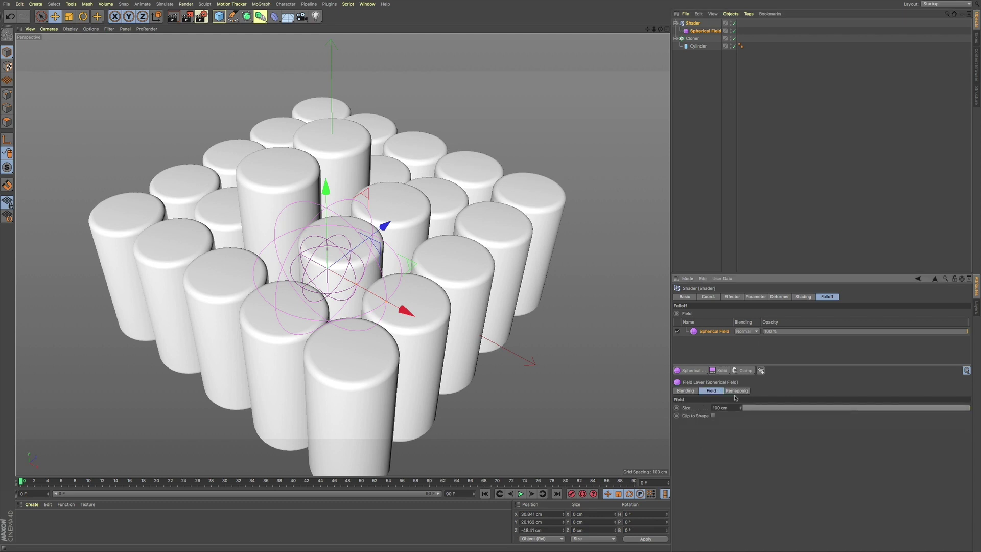
{"action": "left_click", "coordinate": [735, 391]}
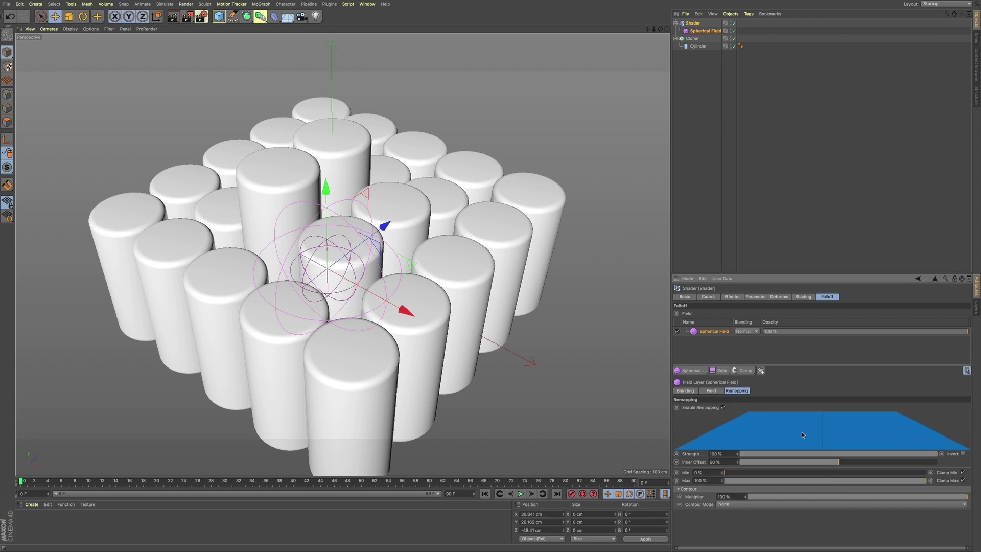
Slightly lower the layer's Strength and Inner Offset and bring up the field type list.
{"action": "mouse_move", "coordinate": [936, 454]}
{"action": "left_mouse_down"}
{"action": "mouse_move", "coordinate": [926, 455]}
{"action": "mouse_move", "coordinate": [952, 456]}
{"action": "left_mouse_up"}
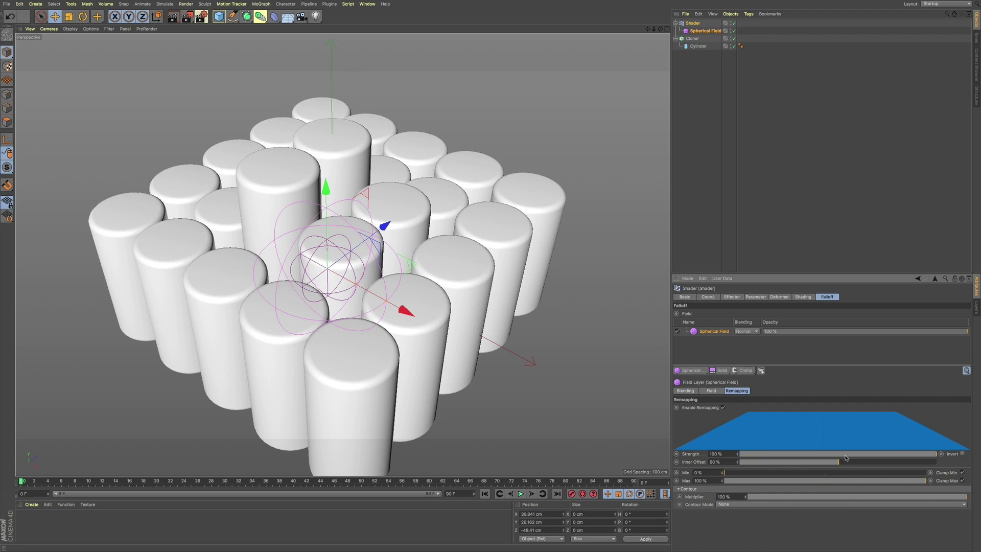
{"action": "mouse_move", "coordinate": [840, 462]}
{"action": "left_mouse_down"}
{"action": "mouse_move", "coordinate": [829, 463]}
{"action": "mouse_move", "coordinate": [837, 464]}
{"action": "left_mouse_up"}
{"action": "left_click", "coordinate": [703, 370]}
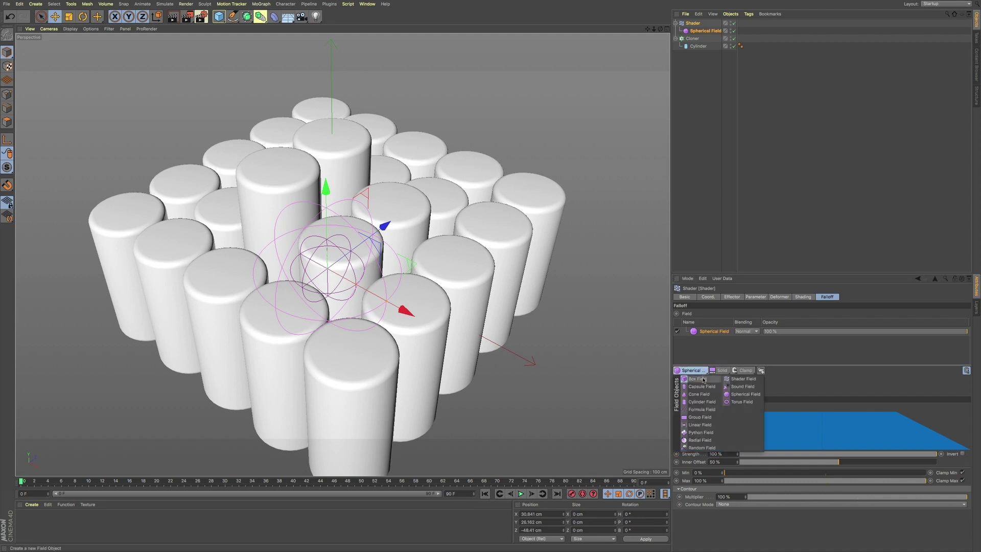
Add a Cylinder Field layer to the Shader's falloff and disable it for now.
{"action": "left_click", "coordinate": [709, 403]}
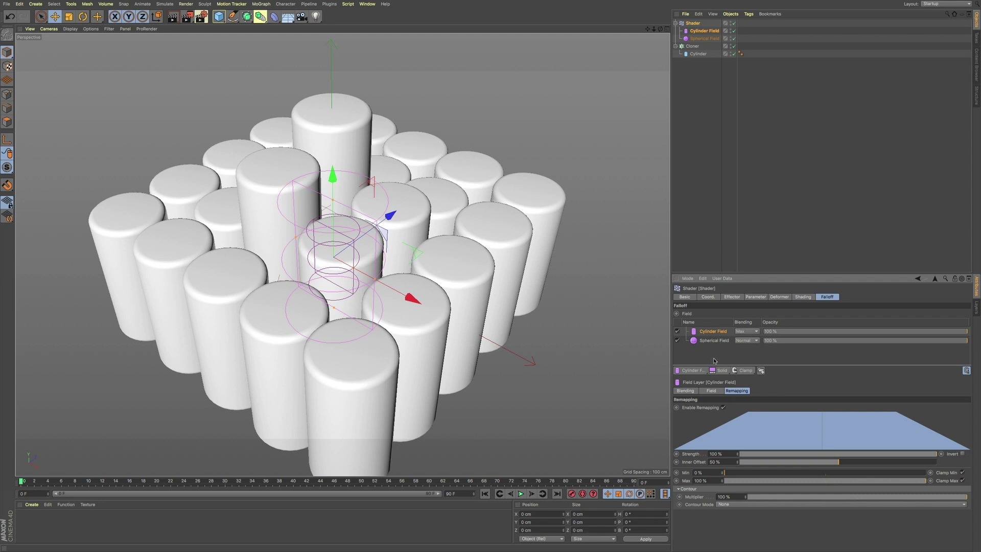
{"action": "left_click", "coordinate": [677, 331]}
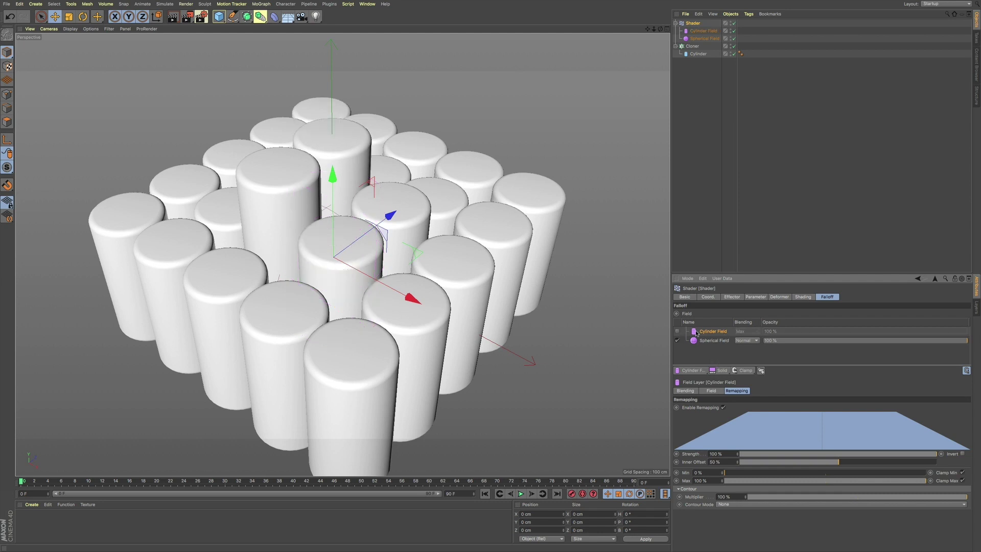
{"action": "left_click", "coordinate": [720, 341]}
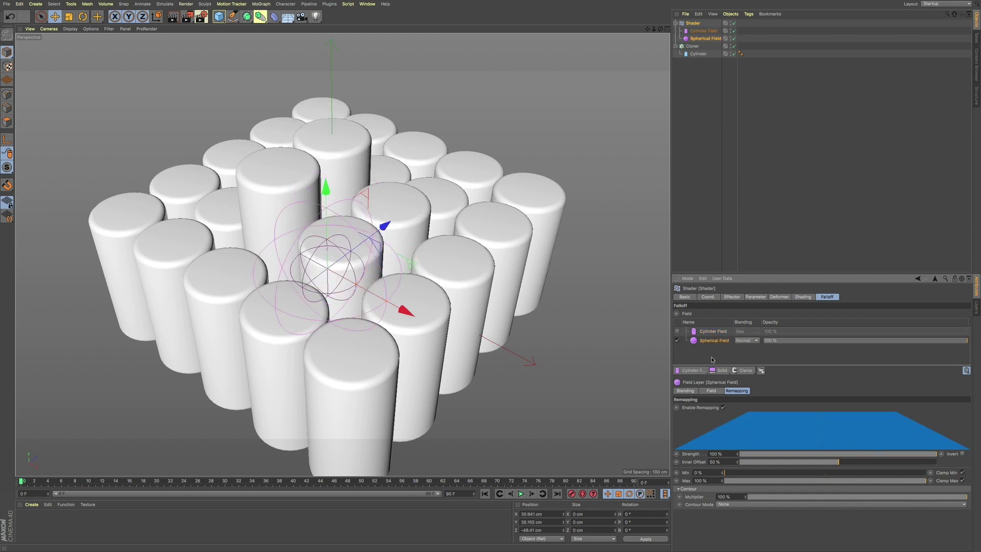
Drag the Spherical Field forward to Z −70.925 cm and review its remapping and the Cloner grid.
{"action": "left_click", "coordinate": [706, 38]}
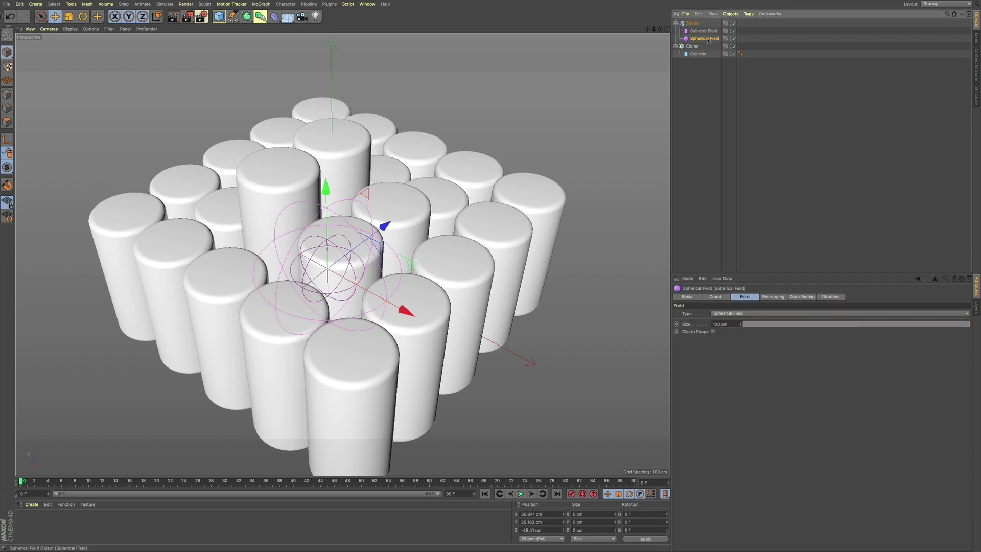
{"action": "left_click_drag", "start_coordinate": [382, 226], "coordinate": [469, 273]}
{"action": "left_click_drag", "start_coordinate": [441, 193], "coordinate": [382, 236]}
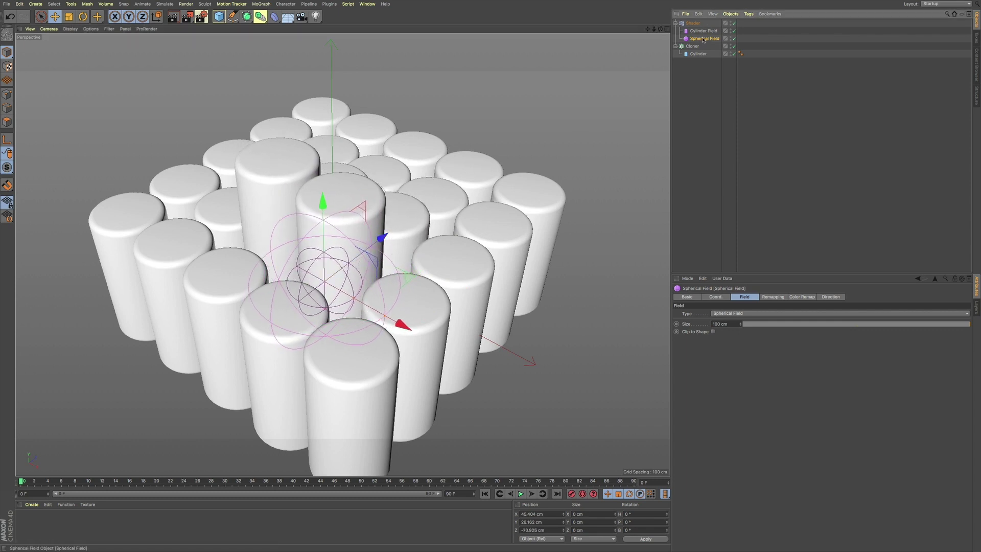
{"action": "left_click", "coordinate": [779, 296]}
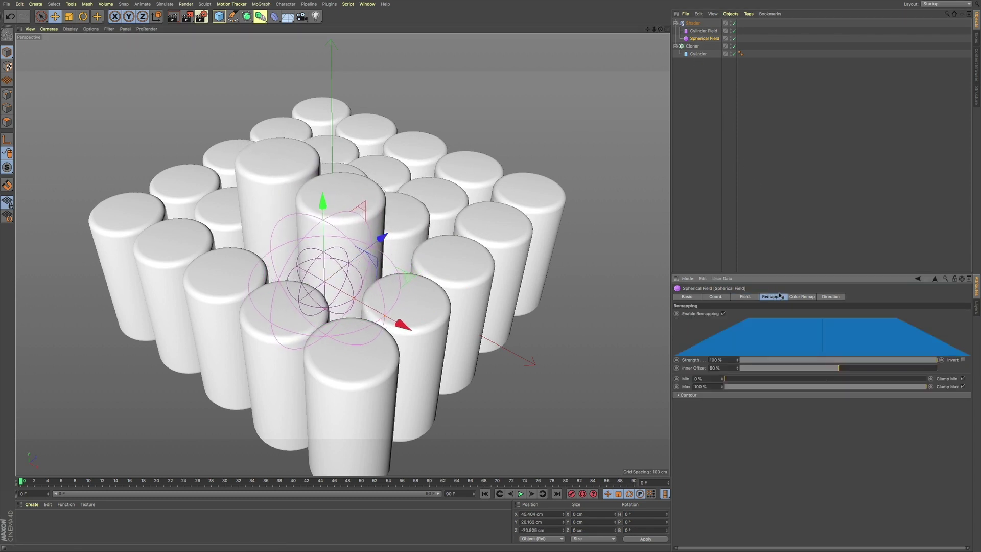
{"action": "left_click", "coordinate": [694, 46]}
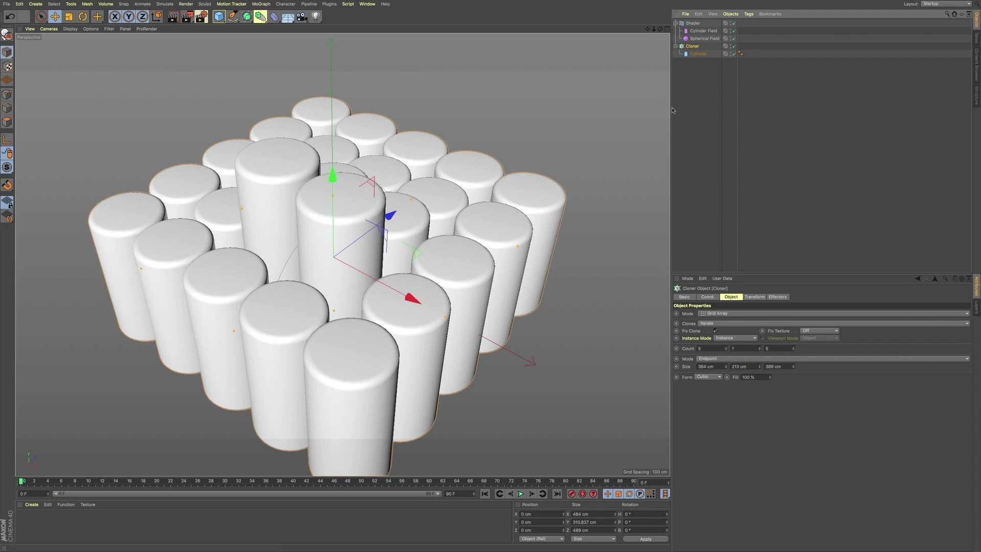
{"action": "left_click", "coordinate": [705, 39]}
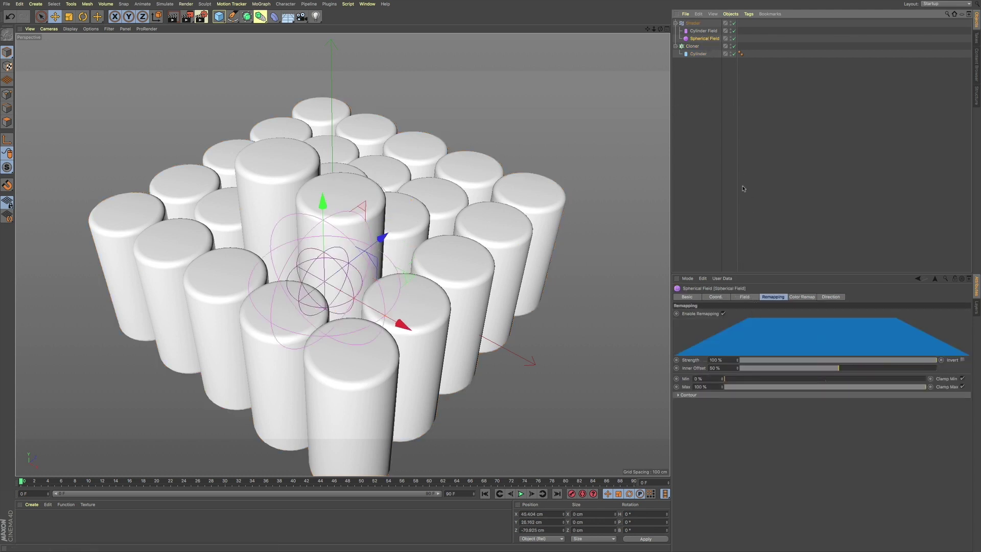
On the Shader's Parameter tab, set Color Mode to Fields Color, tinting the raised cylinders blue.
{"action": "left_click", "coordinate": [693, 23]}
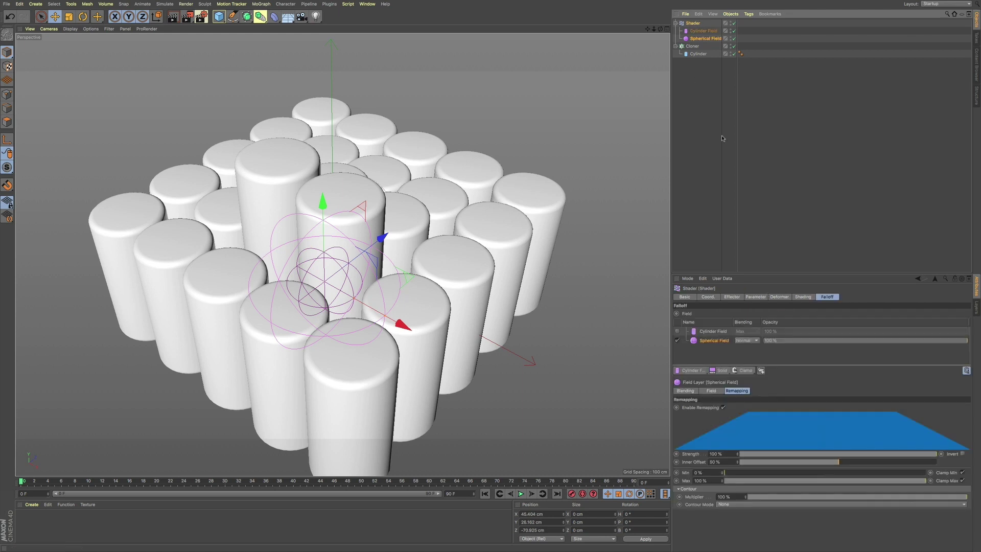
{"action": "left_click", "coordinate": [740, 299]}
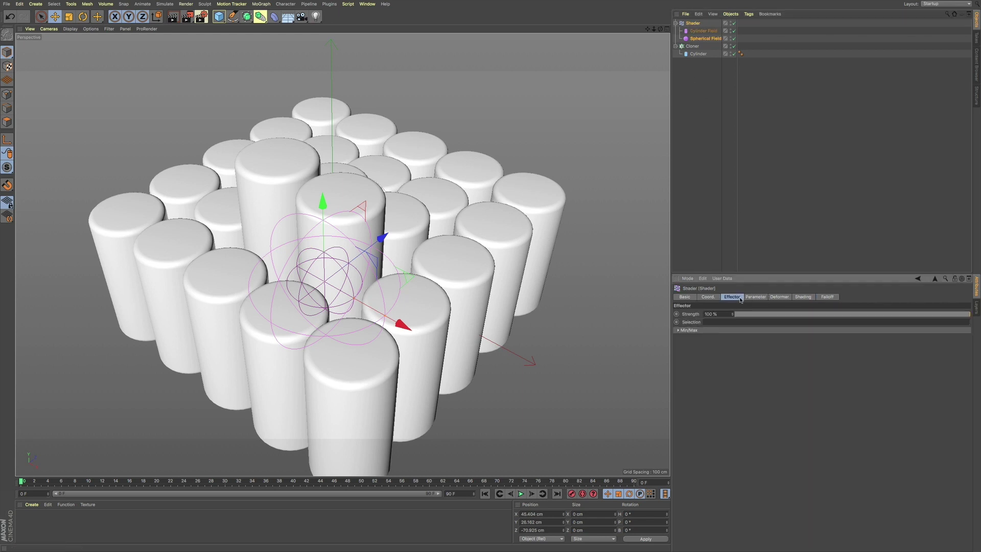
{"action": "left_click", "coordinate": [755, 297]}
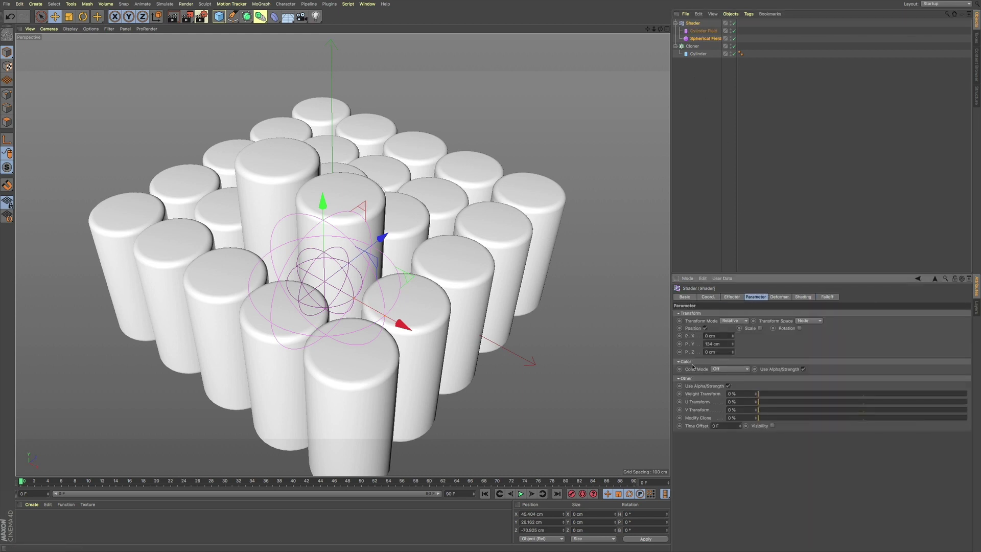
{"action": "left_click", "coordinate": [731, 370]}
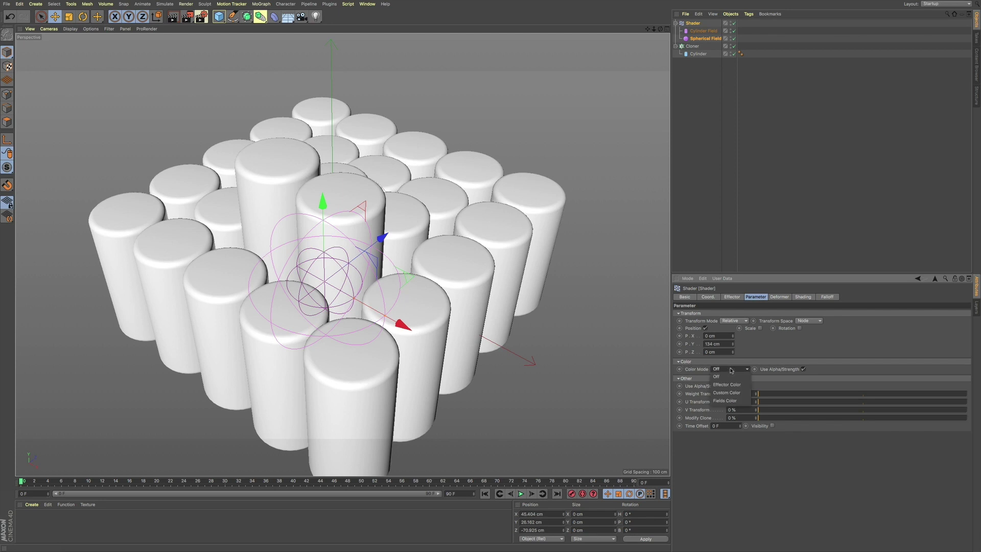
{"action": "left_click", "coordinate": [734, 400]}
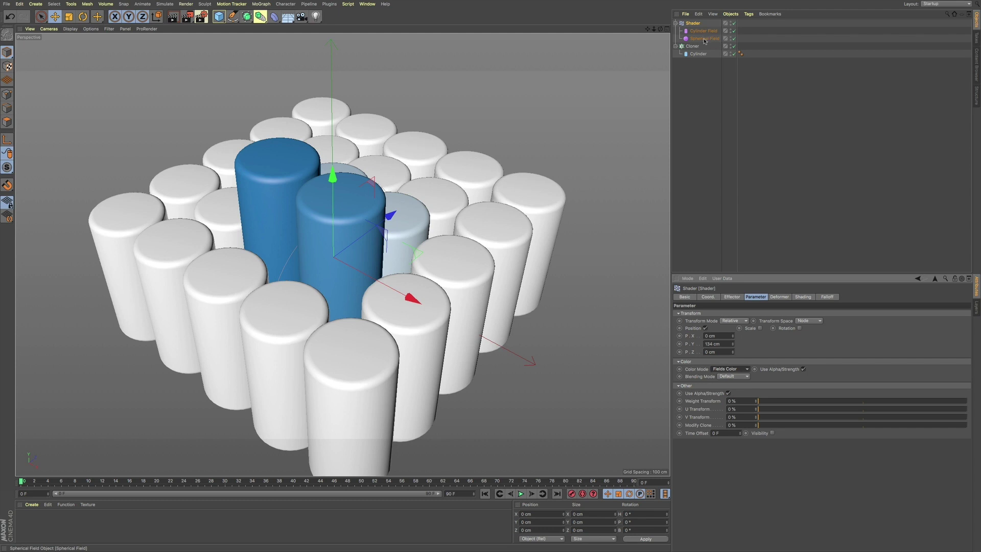
{"action": "left_click", "coordinate": [700, 39]}
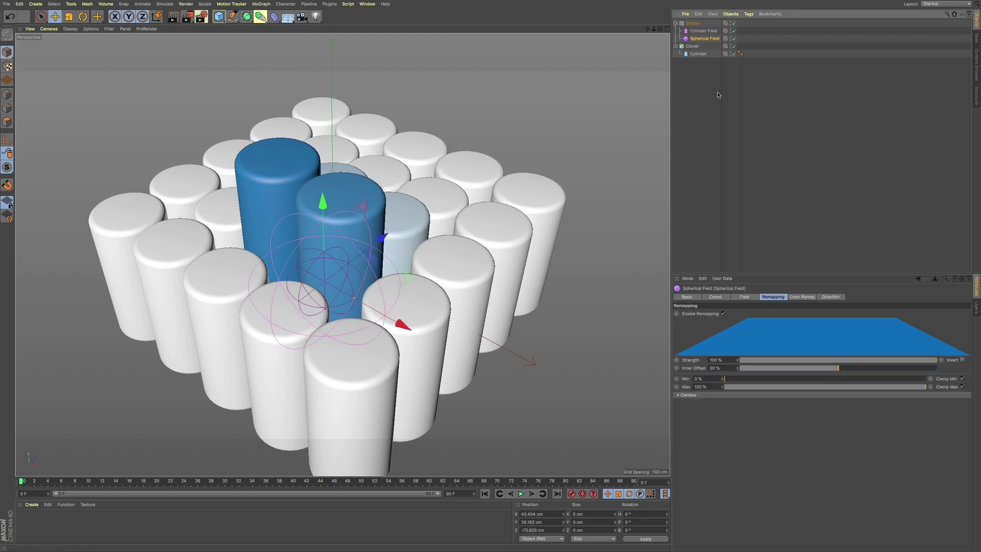
Show the Spherical Field's Color Remap settings and shift the field to a new spot.
{"action": "left_click", "coordinate": [803, 299]}
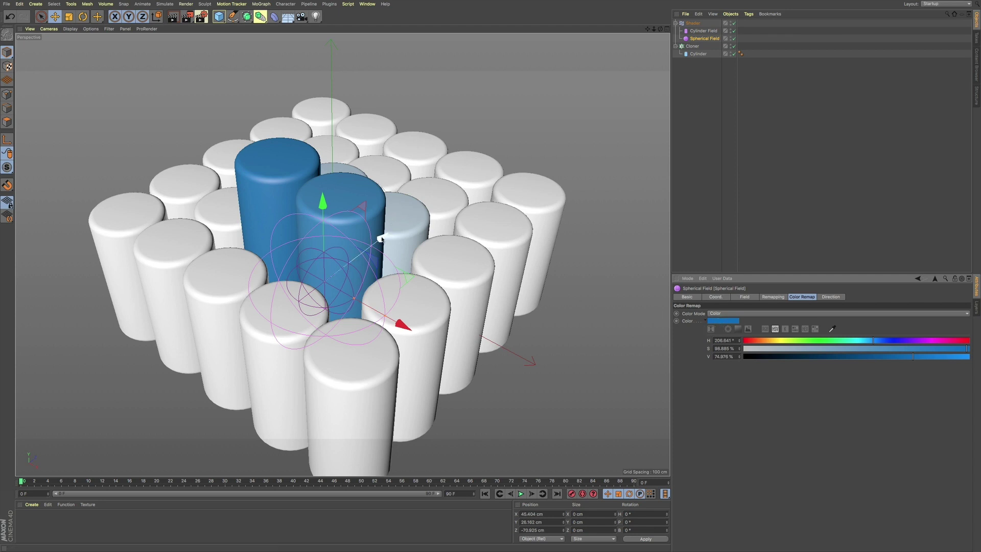
{"action": "mouse_move", "coordinate": [383, 238]}
{"action": "left_mouse_down"}
{"action": "mouse_move", "coordinate": [427, 201]}
{"action": "mouse_move", "coordinate": [386, 236]}
{"action": "left_mouse_up"}
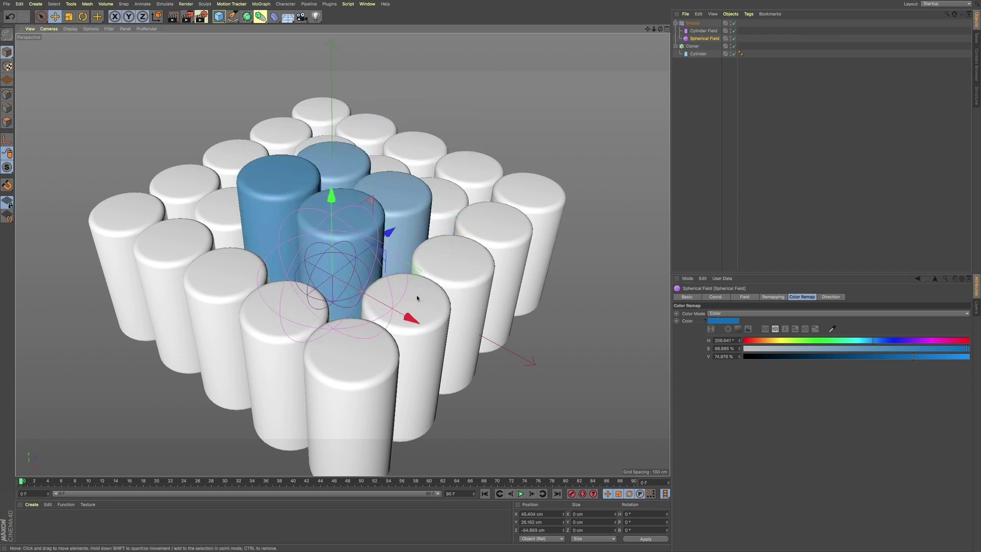
{"action": "left_click_drag", "start_coordinate": [407, 313], "coordinate": [391, 299]}
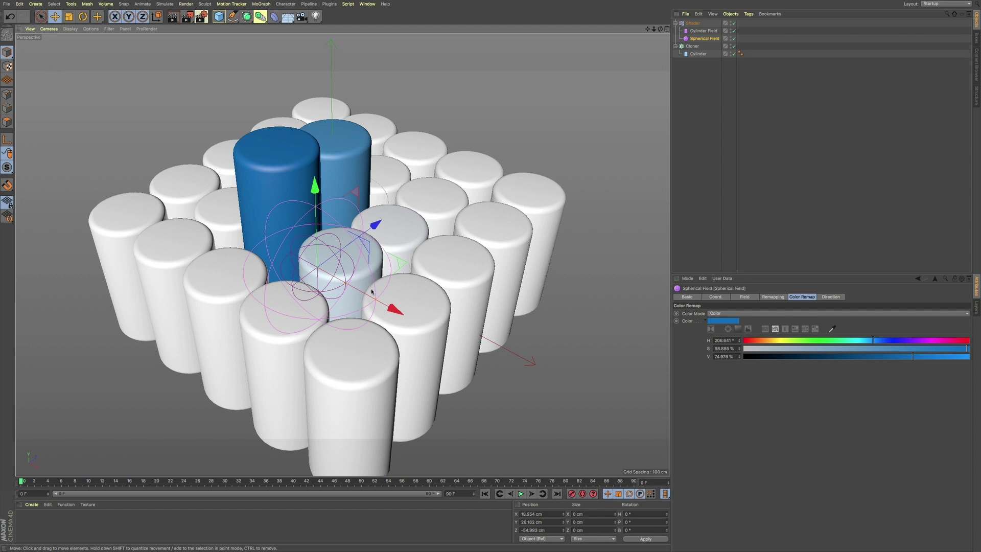
Try a Gradient remap, revert to solid Color, and move the field back to Z 32.741 cm.
{"action": "left_click", "coordinate": [727, 314]}
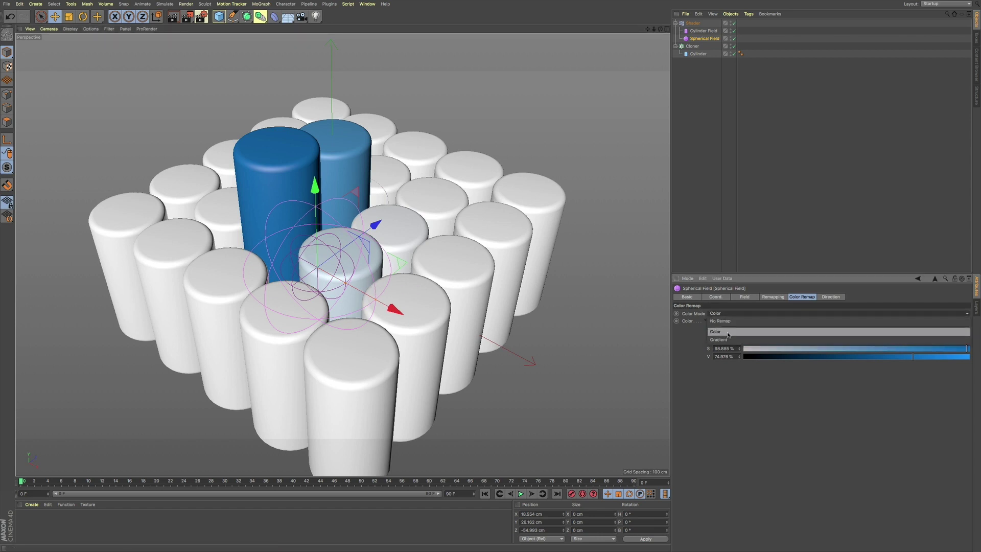
{"action": "left_click", "coordinate": [728, 337]}
{"action": "left_click", "coordinate": [726, 314]}
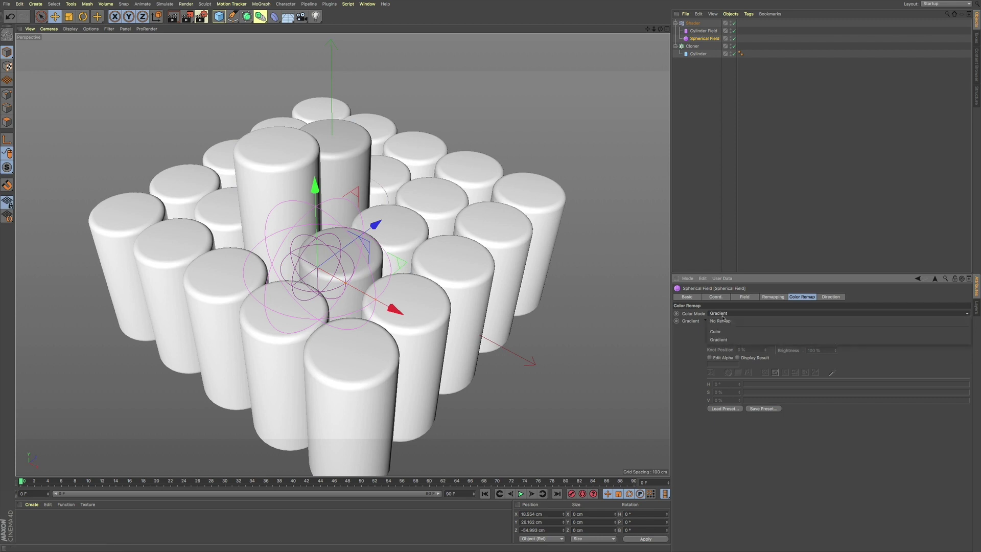
{"action": "left_click", "coordinate": [726, 328]}
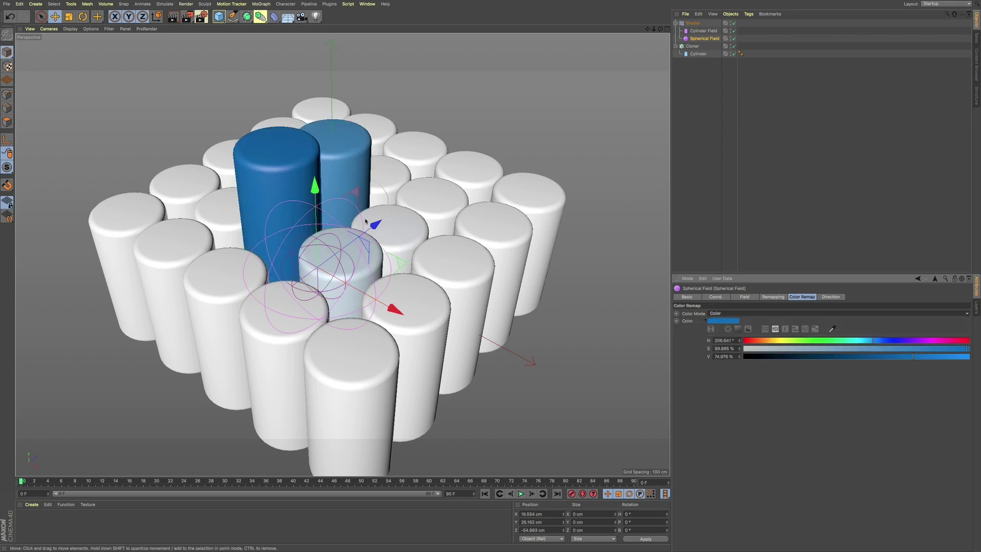
{"action": "left_click_drag", "start_coordinate": [375, 225], "coordinate": [412, 193]}
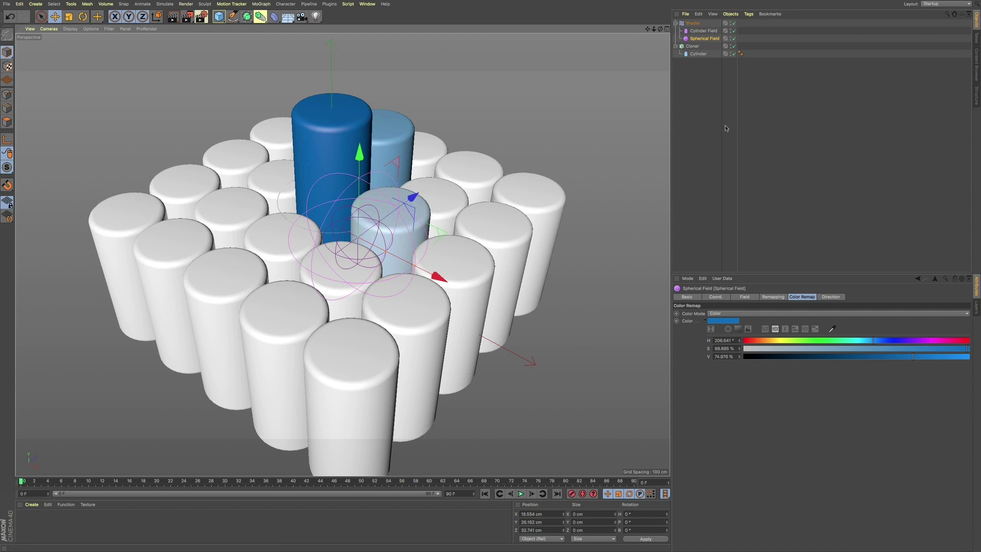
{"action": "left_click", "coordinate": [704, 31]}
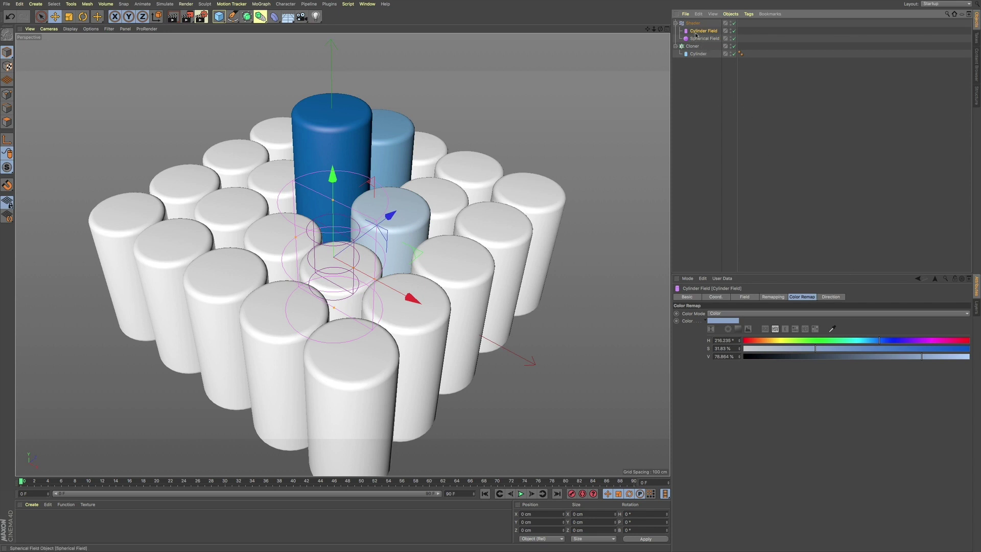
After testing the Spherical layer's opacity, re-enable the Cylinder Field layer with Max blending.
{"action": "left_click", "coordinate": [694, 24]}
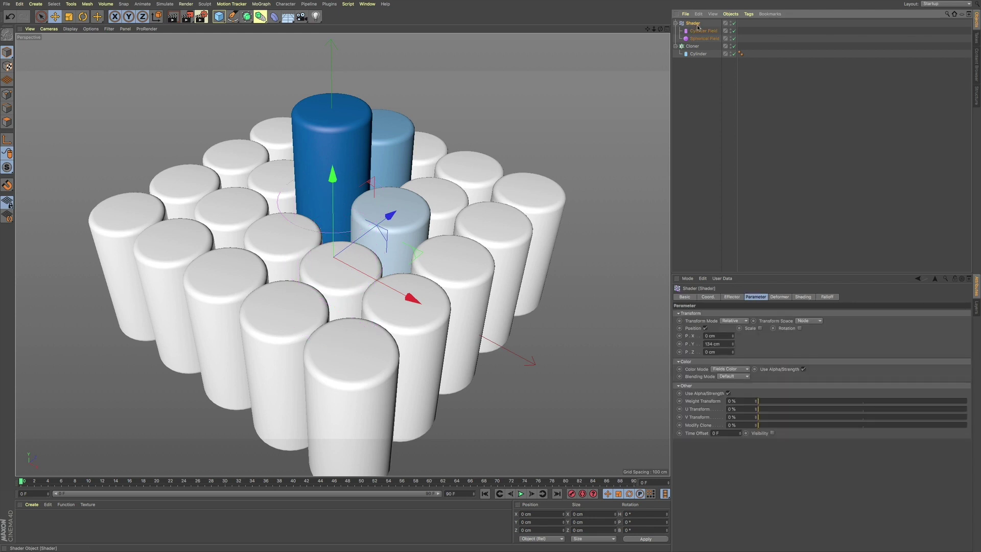
{"action": "left_click", "coordinate": [827, 297]}
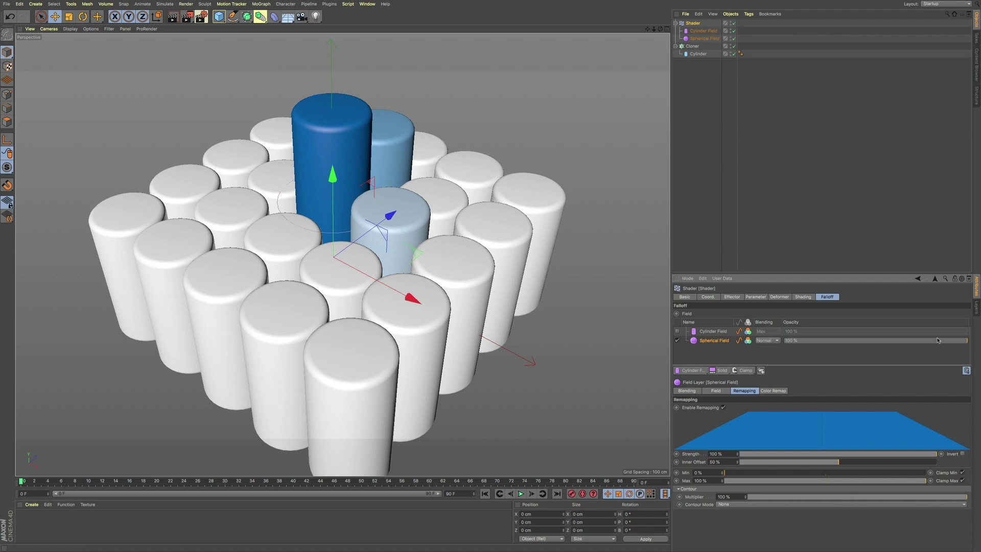
{"action": "mouse_move", "coordinate": [938, 340]}
{"action": "left_mouse_down"}
{"action": "mouse_move", "coordinate": [839, 344]}
{"action": "mouse_move", "coordinate": [974, 348]}
{"action": "left_mouse_up"}
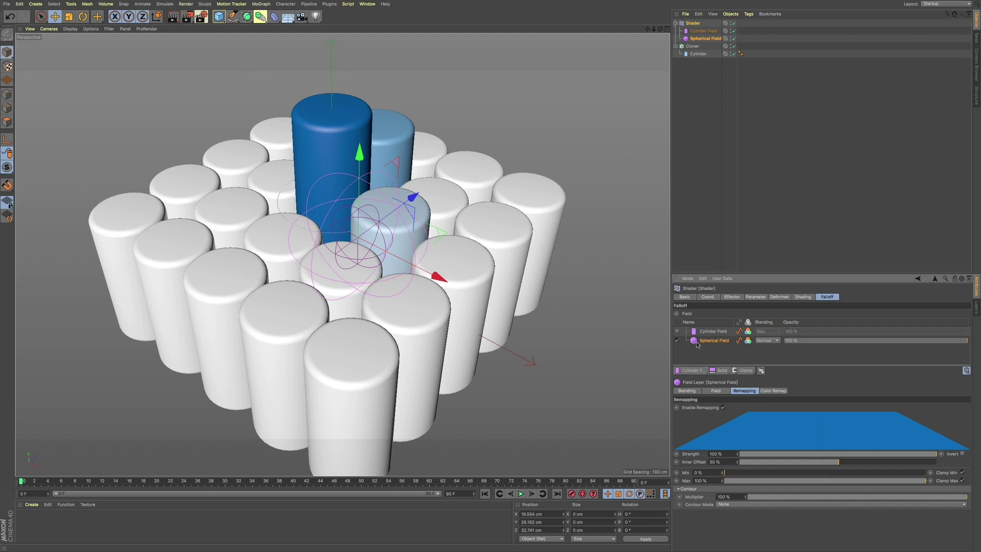
{"action": "left_click", "coordinate": [678, 332]}
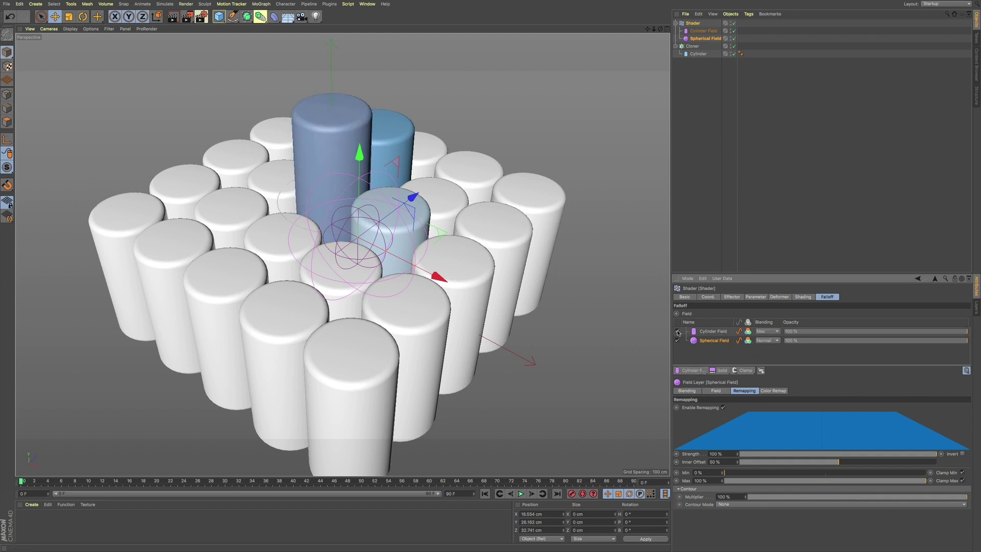